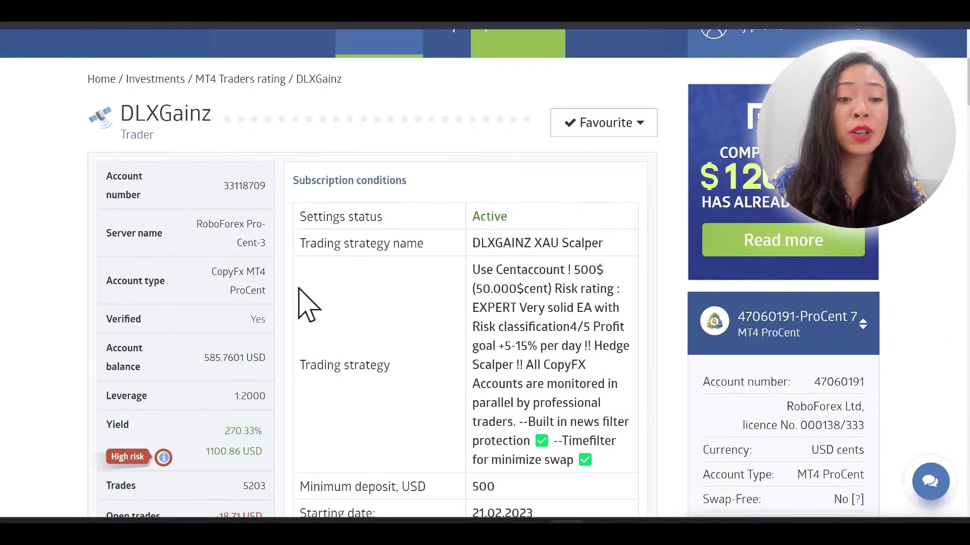
Step: Scroll down the trader page to reach the Accounts menu in the top navigation
{"action": "scroll", "coordinate": [427, 262], "scroll_direction": "down", "scroll_amount": 1}
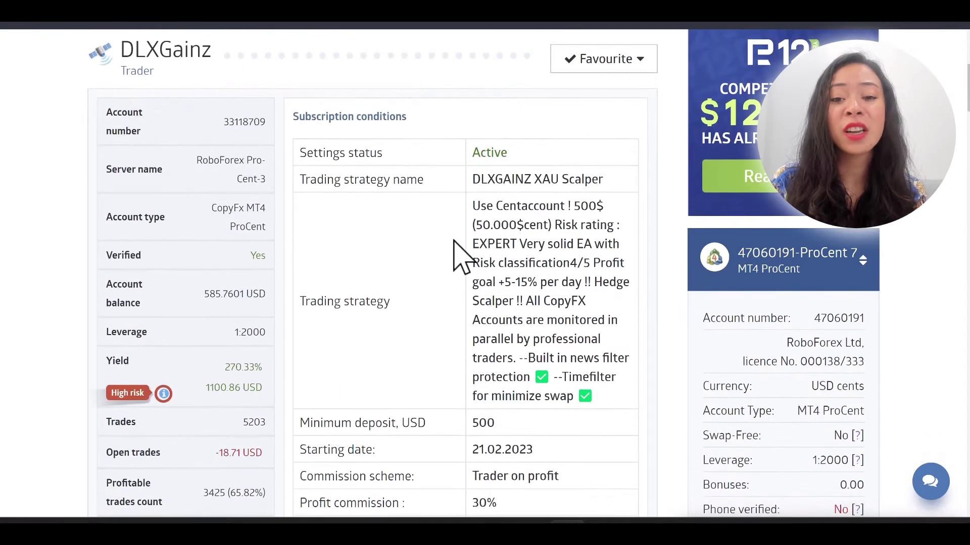
{"action": "scroll", "coordinate": [399, 328], "scroll_direction": "down", "scroll_amount": 1}
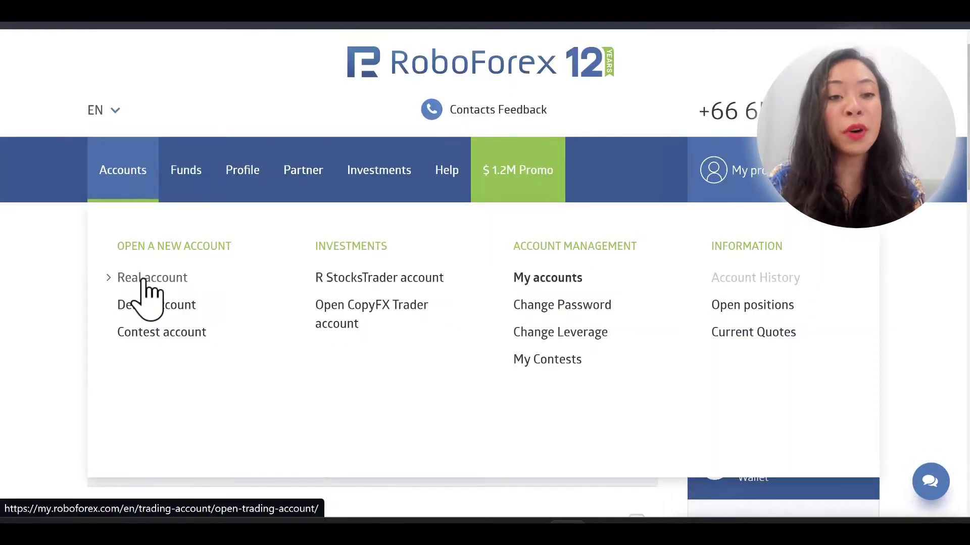
Step: Open the Real account registration form and scroll through its fields
{"action": "left_click", "coordinate": [142, 282]}
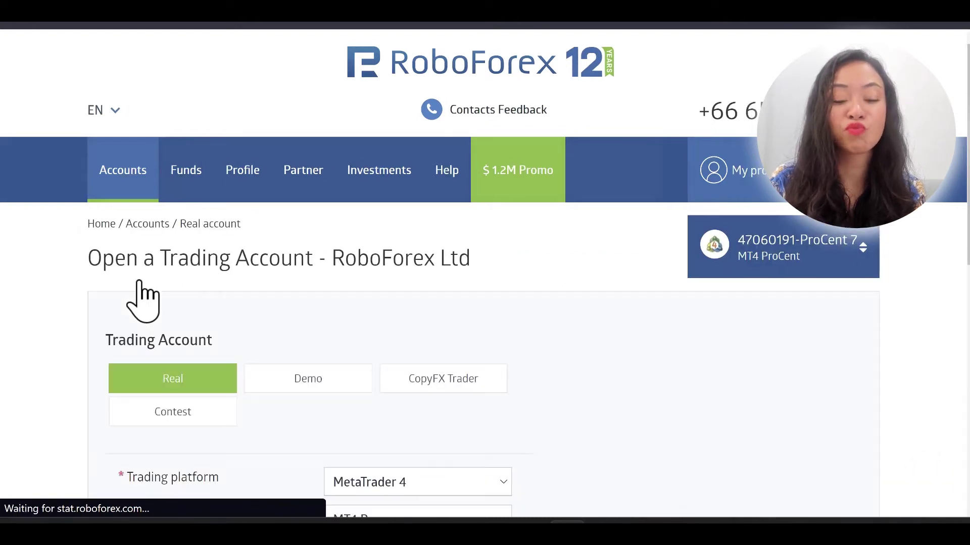
{"action": "scroll", "coordinate": [231, 384], "scroll_direction": "down", "scroll_amount": 1}
{"action": "scroll", "coordinate": [235, 375], "scroll_direction": "down", "scroll_amount": 4}
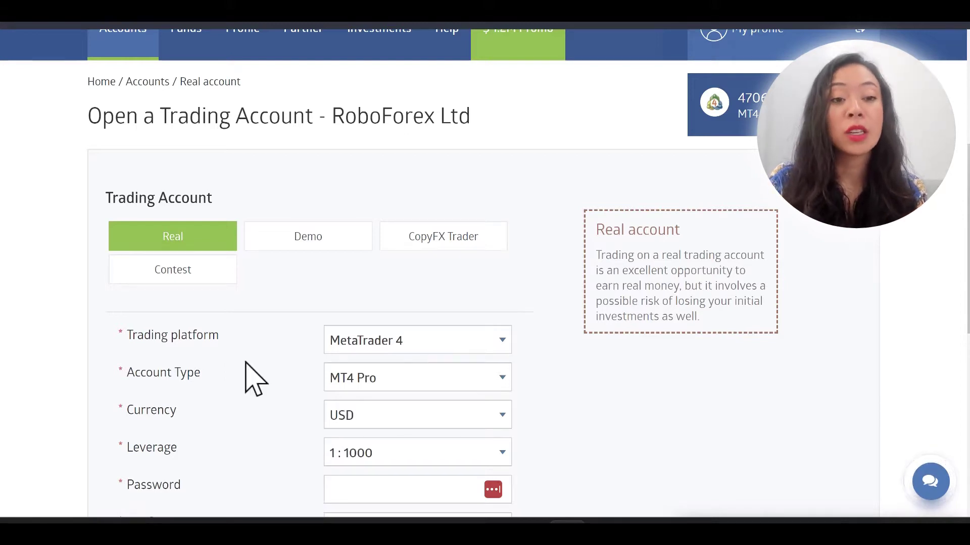
{"action": "scroll", "coordinate": [255, 379], "scroll_direction": "down", "scroll_amount": 2}
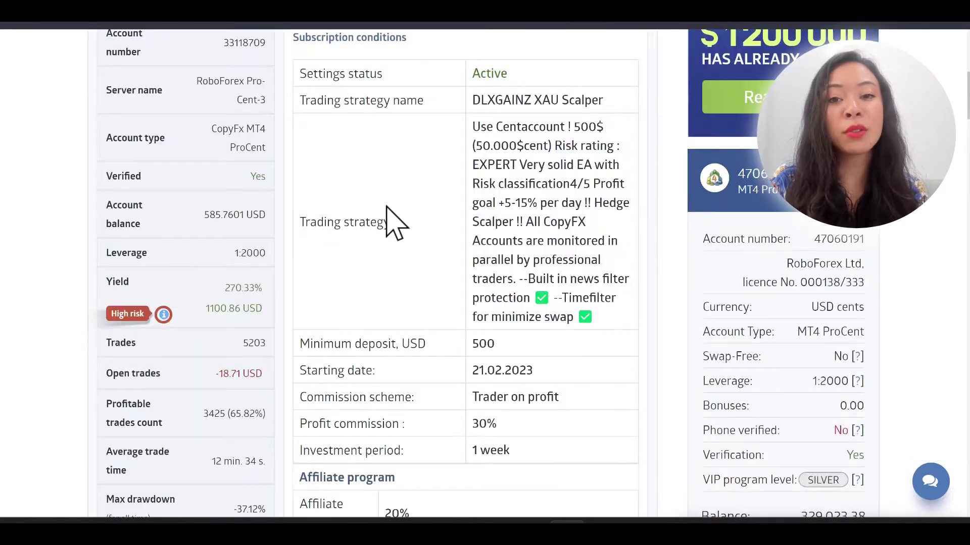
{"action": "scroll", "coordinate": [393, 220], "scroll_direction": "up", "scroll_amount": 2}
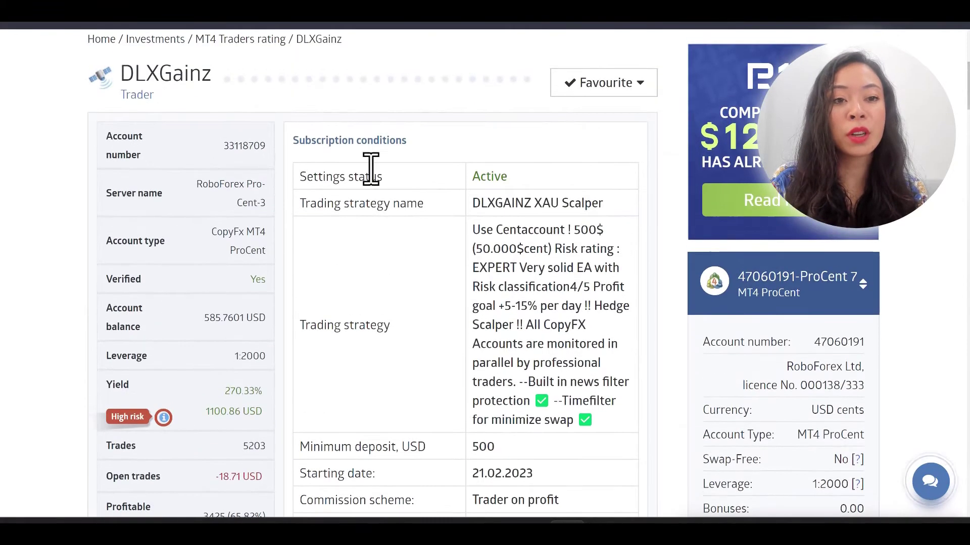
Step: Highlight the DLXGainz account type to confirm it reads CopyFx MT4 ProCent
{"action": "scroll", "coordinate": [217, 318], "scroll_direction": "down", "scroll_amount": 1}
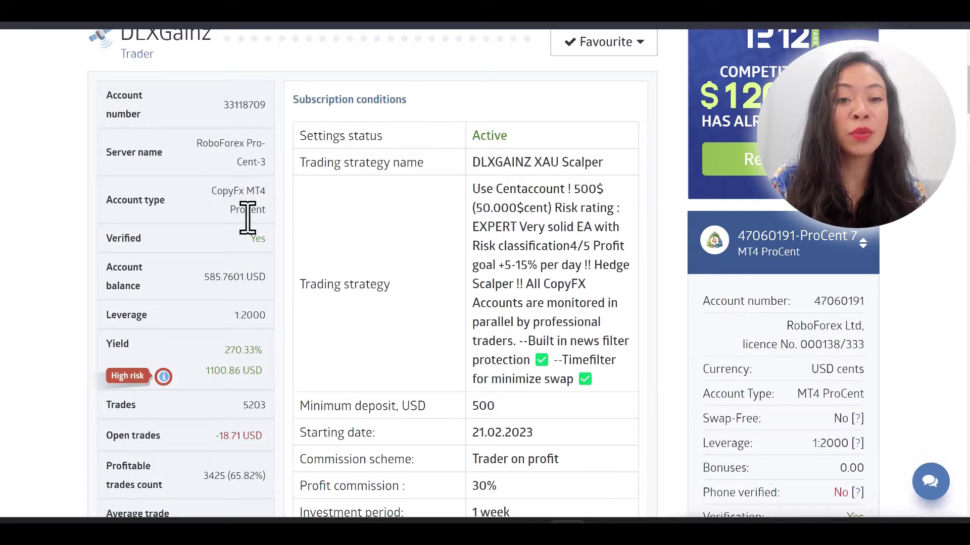
{"action": "left_click_drag", "start_coordinate": [216, 193], "coordinate": [265, 210]}
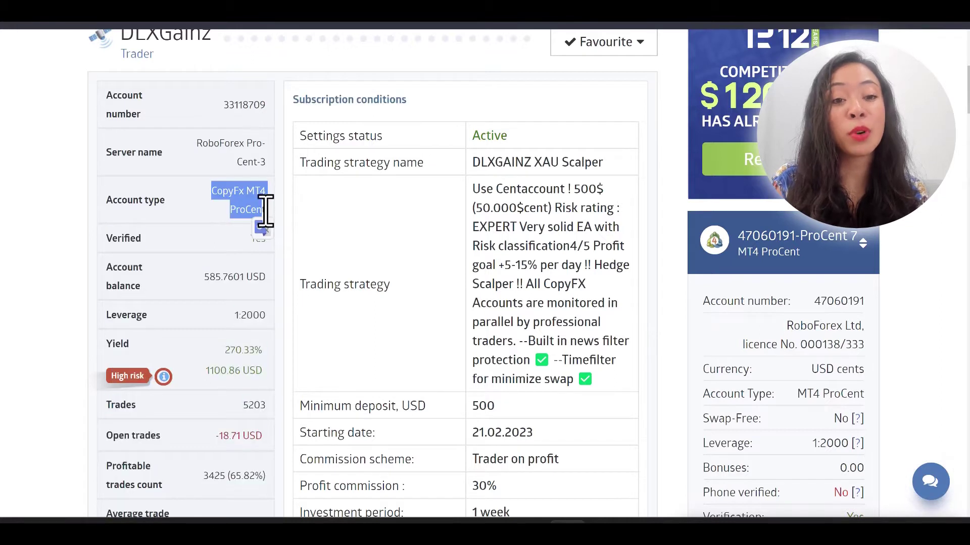
{"action": "left_click", "coordinate": [255, 206]}
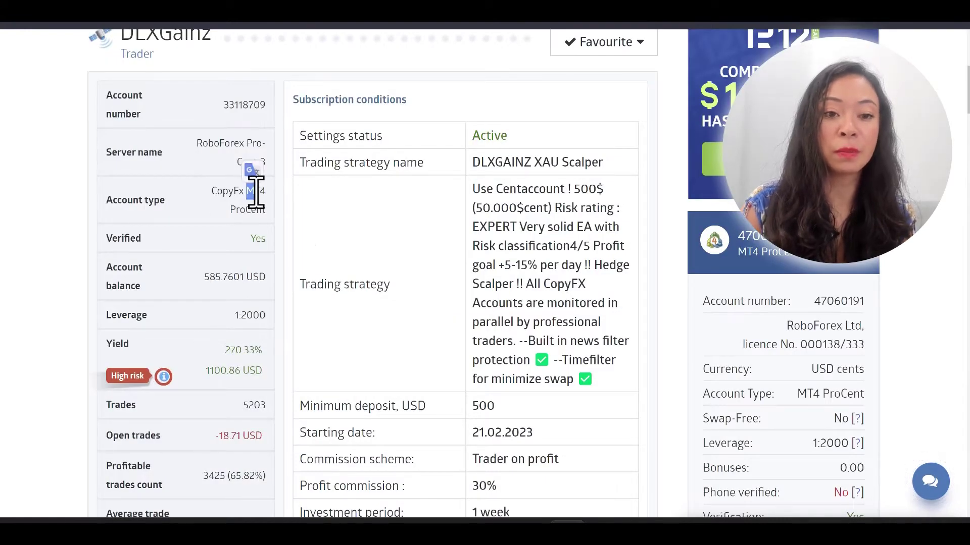
{"action": "left_click", "coordinate": [191, 211]}
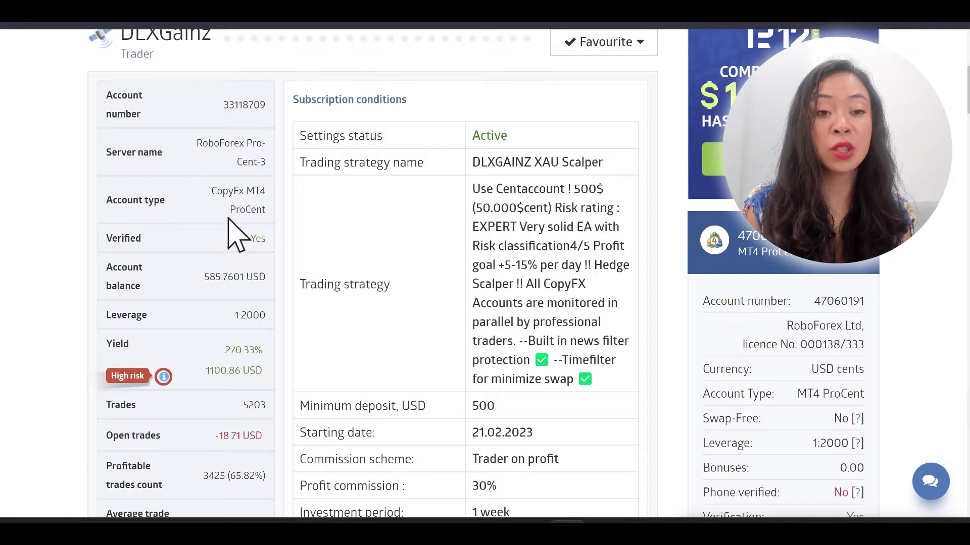
{"action": "left_click_drag", "start_coordinate": [231, 210], "coordinate": [257, 211]}
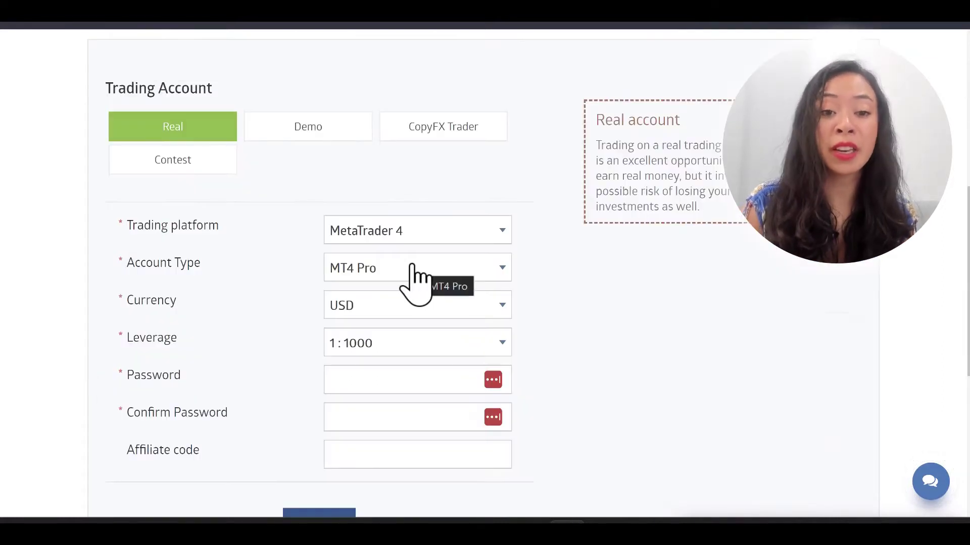
Step: Choose MT4 ProCent from the Account Type list on the real account form
{"action": "left_click", "coordinate": [412, 268]}
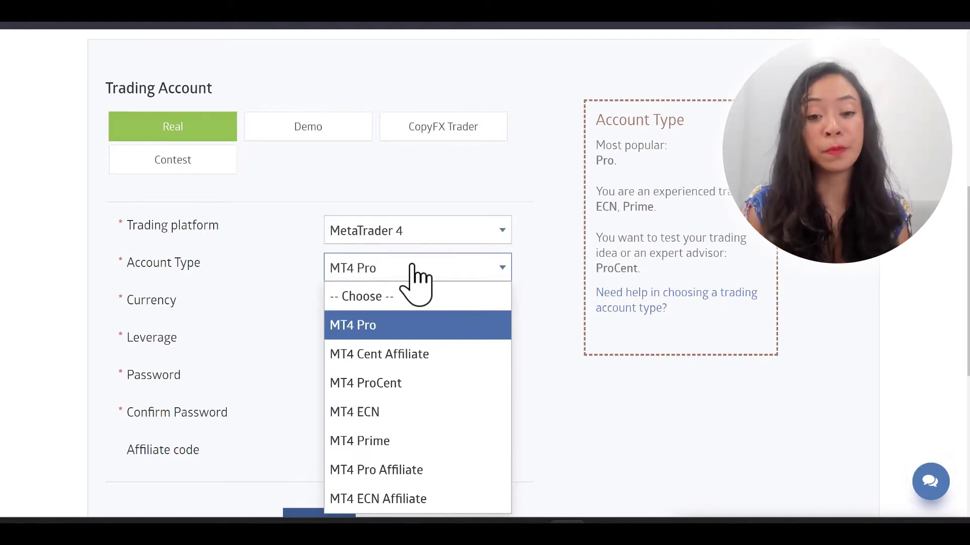
{"action": "left_click", "coordinate": [372, 384]}
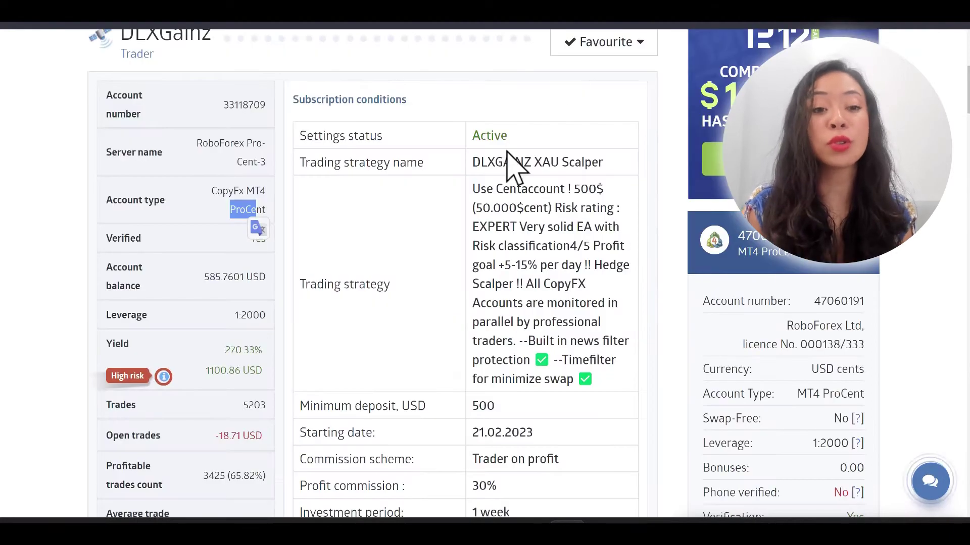
Step: Check the strategy's 500 USD minimum deposit label on the trader page
{"action": "left_click", "coordinate": [404, 249]}
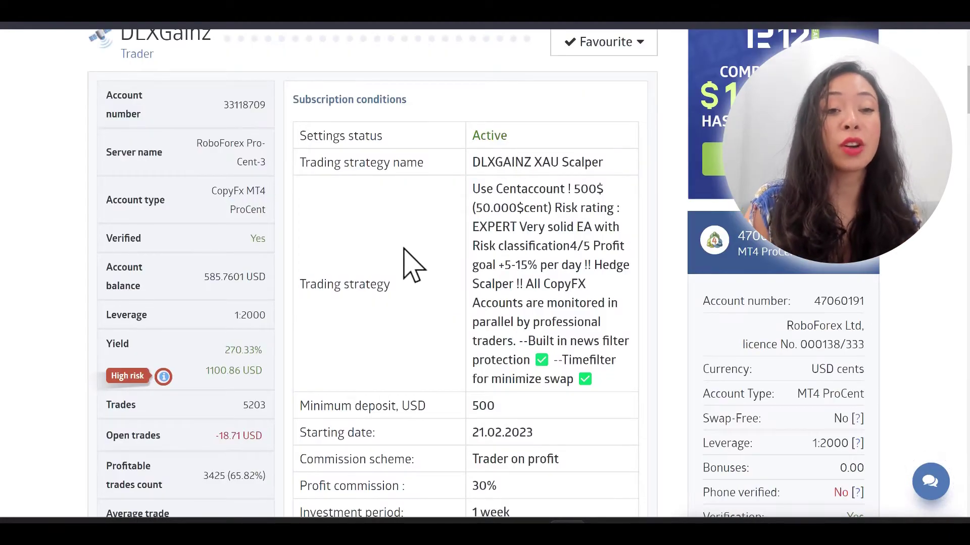
{"action": "scroll", "coordinate": [406, 263], "scroll_direction": "down", "scroll_amount": 1}
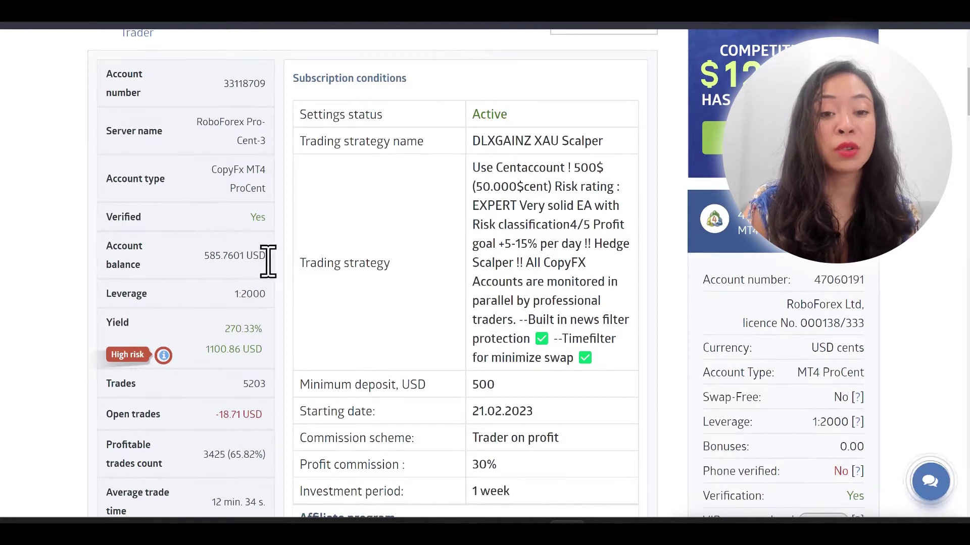
{"action": "left_click_drag", "start_coordinate": [426, 386], "coordinate": [385, 386]}
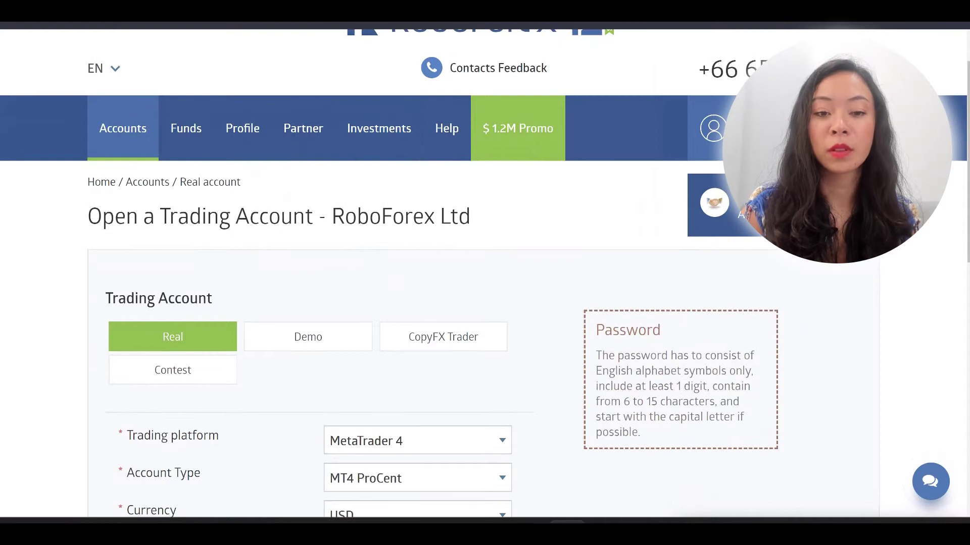
Step: Pick 1:2000 from the Leverage list and tick the increased leverage program terms checkbox
{"action": "scroll", "coordinate": [530, 44], "scroll_direction": "down", "scroll_amount": 4}
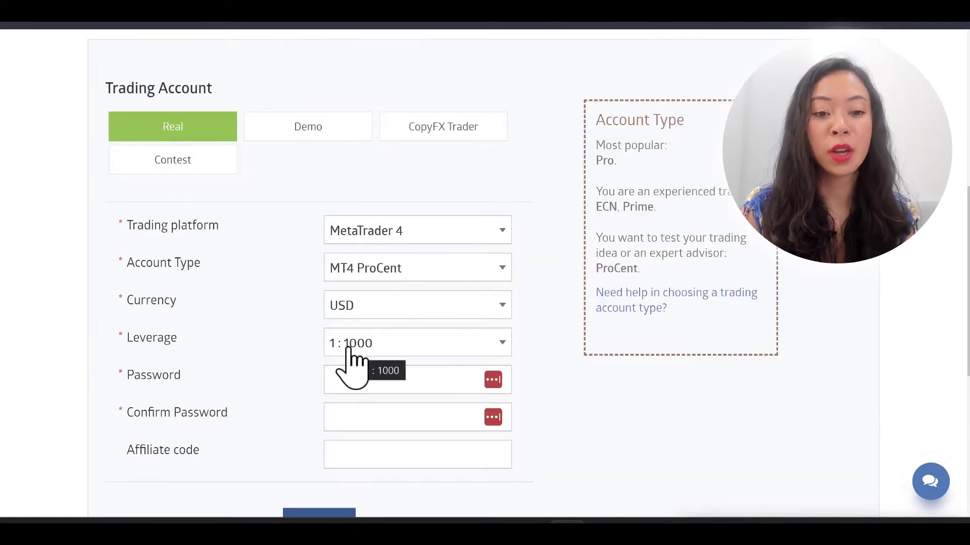
{"action": "left_click", "coordinate": [343, 348]}
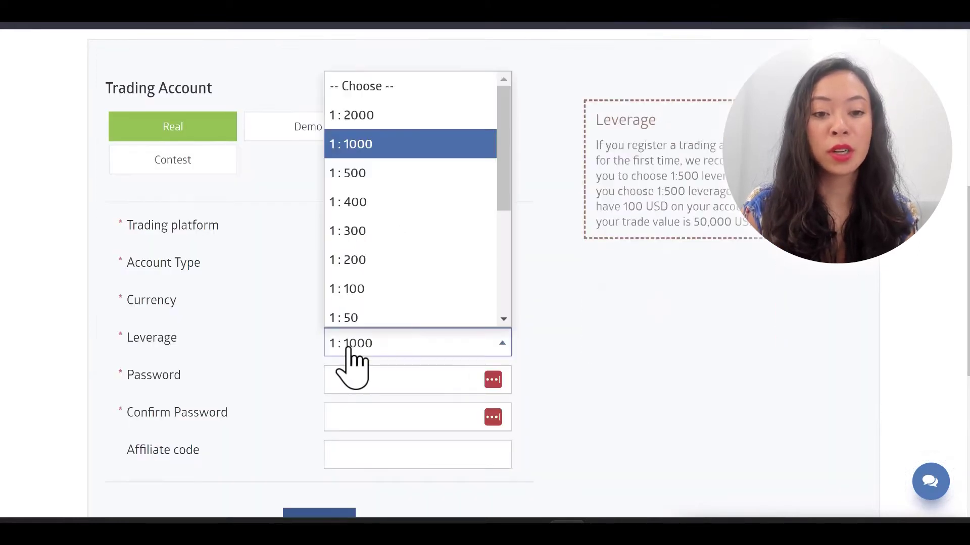
{"action": "left_click", "coordinate": [382, 115]}
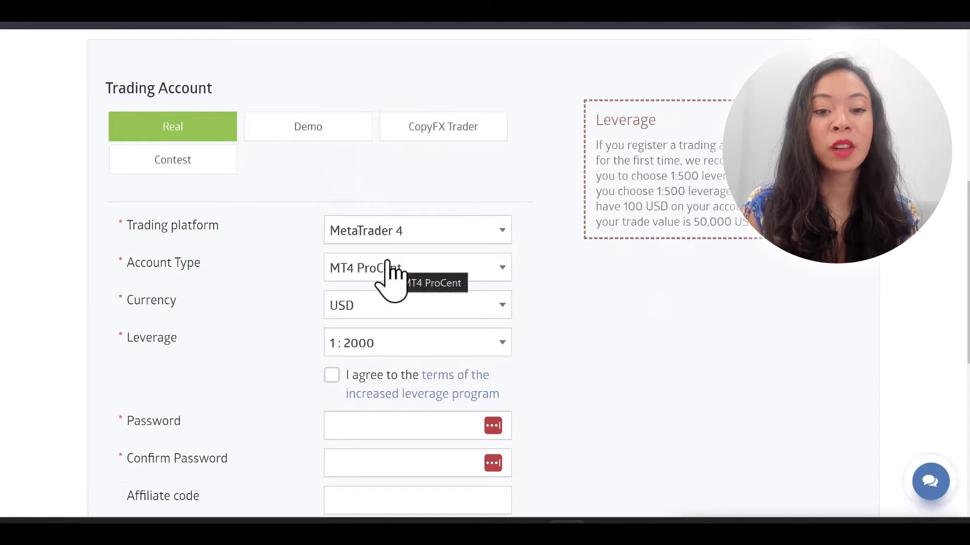
{"action": "scroll", "coordinate": [390, 271], "scroll_direction": "down", "scroll_amount": 2}
{"action": "left_click", "coordinate": [332, 271]}
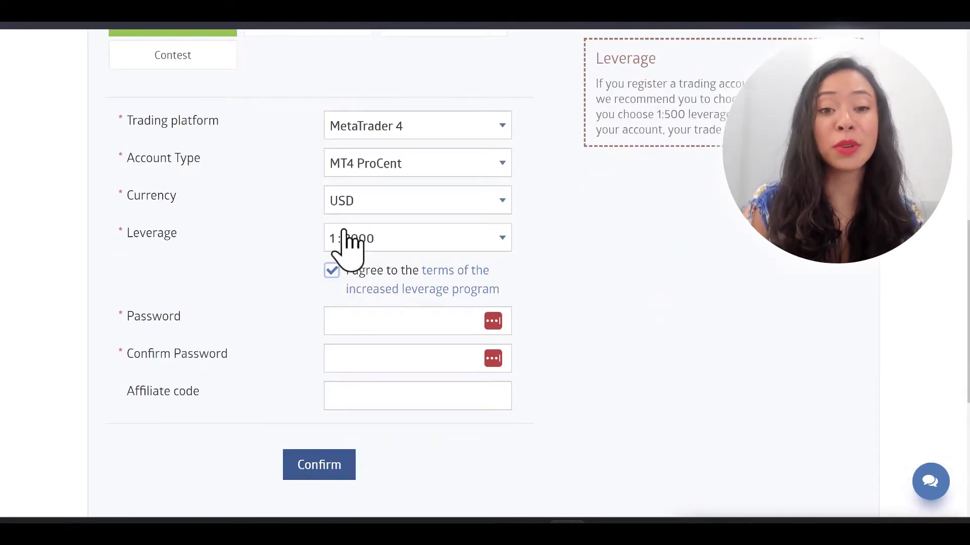
{"action": "scroll", "coordinate": [401, 247], "scroll_direction": "down", "scroll_amount": 2}
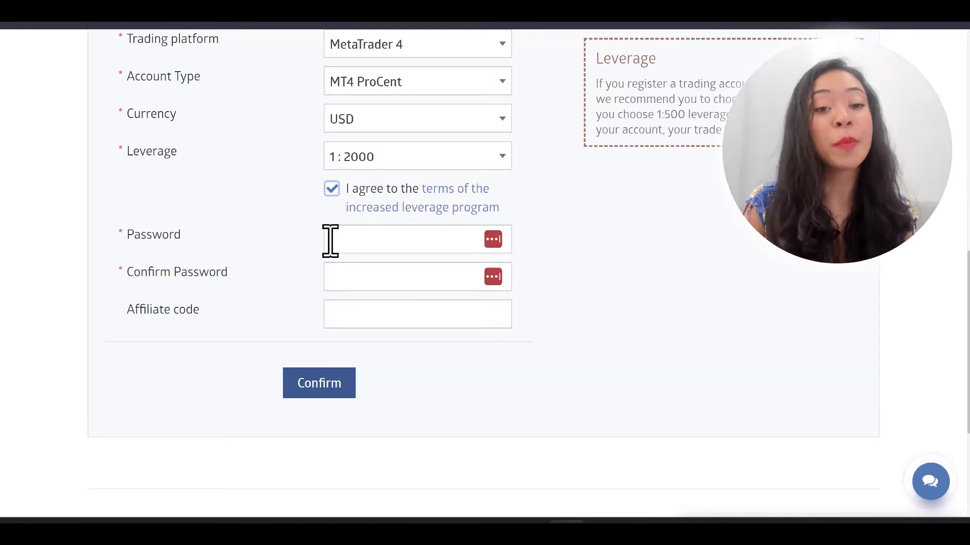
Step: Enter the partner's affiliate code in the form's Affiliate code field
{"action": "scroll", "coordinate": [348, 268], "scroll_direction": "down", "scroll_amount": 1}
{"action": "left_click", "coordinate": [375, 297]}
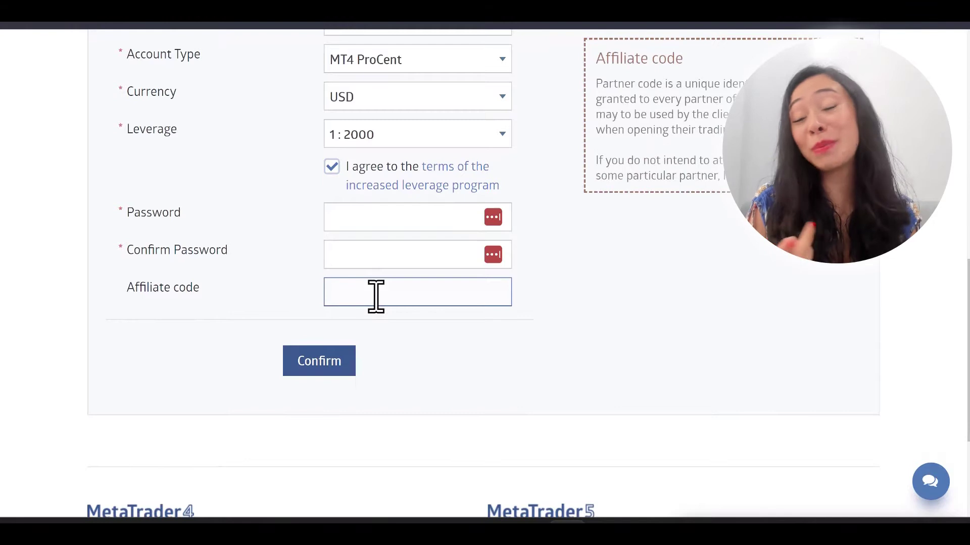
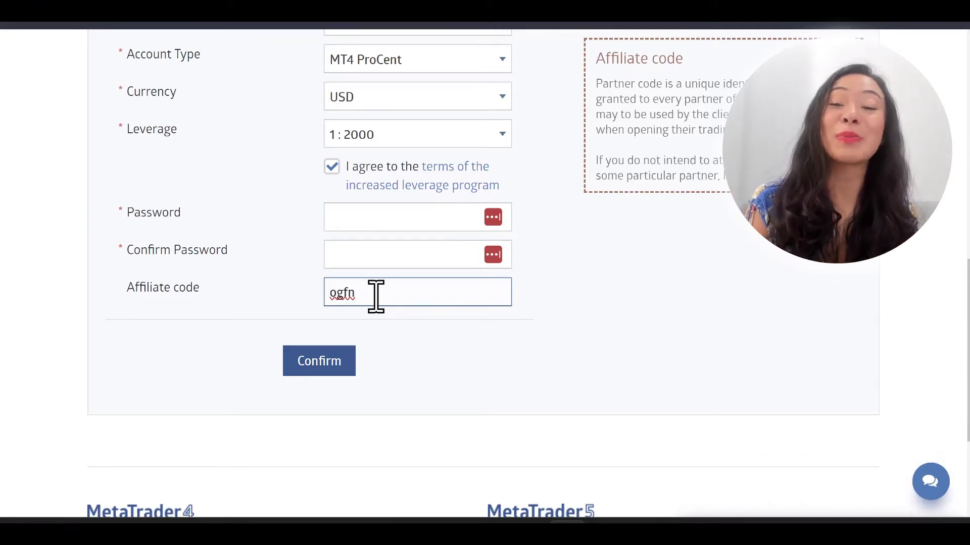
{"action": "scroll", "coordinate": [303, 404], "scroll_direction": "up", "scroll_amount": 1}
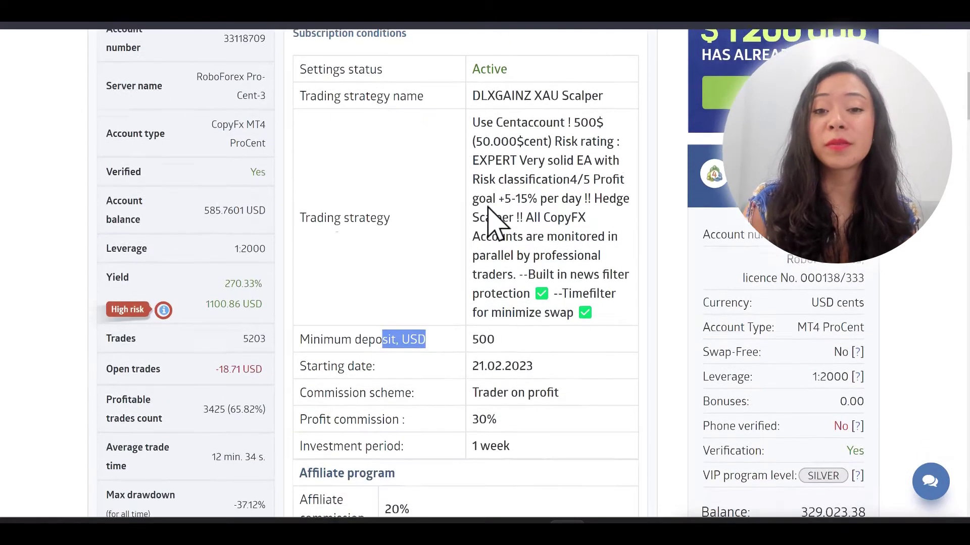
{"action": "scroll", "coordinate": [490, 212], "scroll_direction": "down", "scroll_amount": 2}
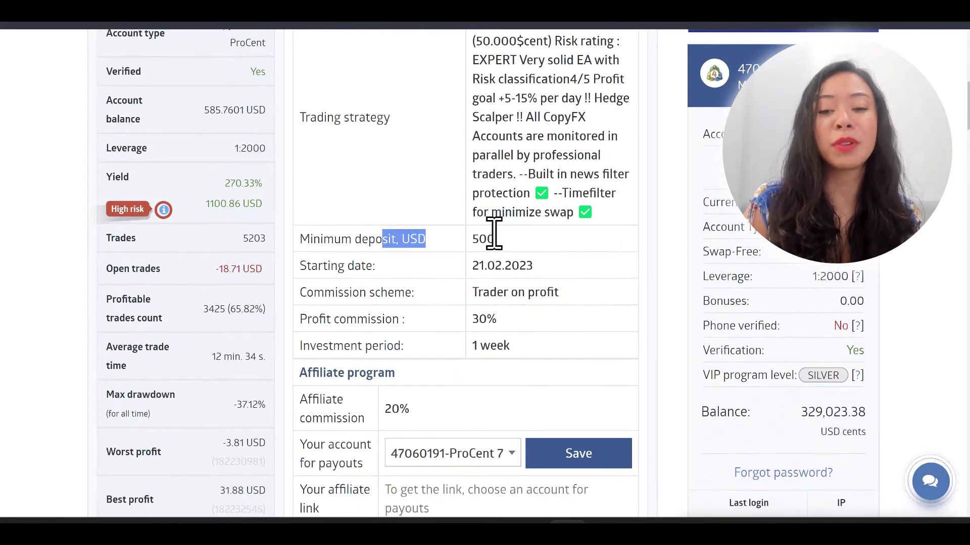
{"action": "left_click", "coordinate": [500, 242]}
{"action": "left_click_drag", "start_coordinate": [300, 239], "coordinate": [402, 239]}
{"action": "left_click", "coordinate": [501, 253]}
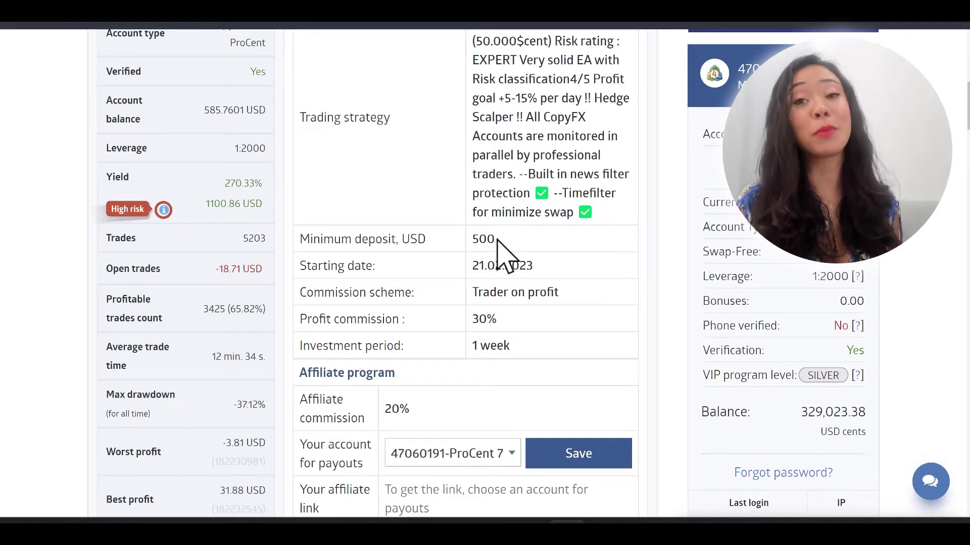
Step: Scroll the CopyFX strategy page to Trades copy mode, showing Proportional with a 1.00 ratio
{"action": "scroll", "coordinate": [498, 242], "scroll_direction": "up", "scroll_amount": 1}
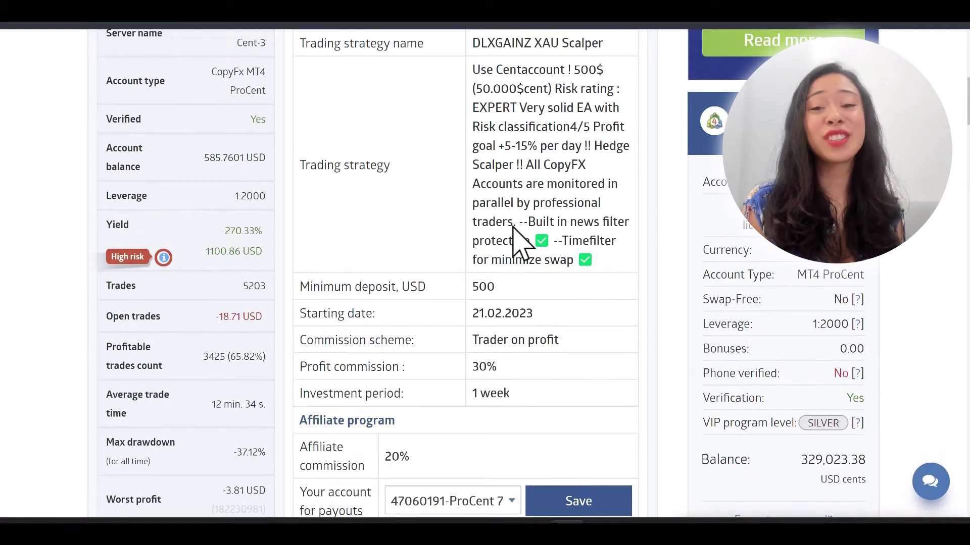
{"action": "scroll", "coordinate": [520, 242], "scroll_direction": "down", "scroll_amount": 2}
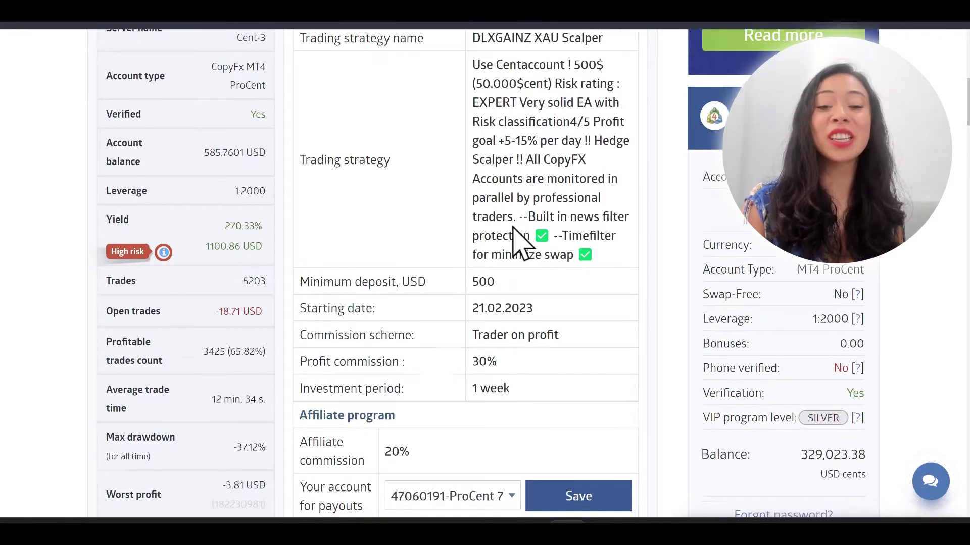
{"action": "scroll", "coordinate": [520, 242], "scroll_direction": "down", "scroll_amount": 1}
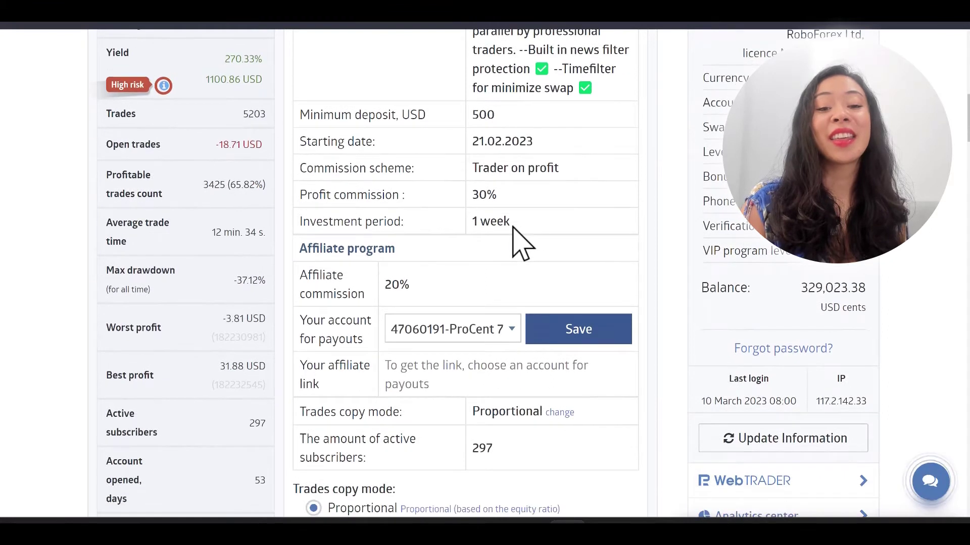
{"action": "scroll", "coordinate": [520, 243], "scroll_direction": "down", "scroll_amount": 1}
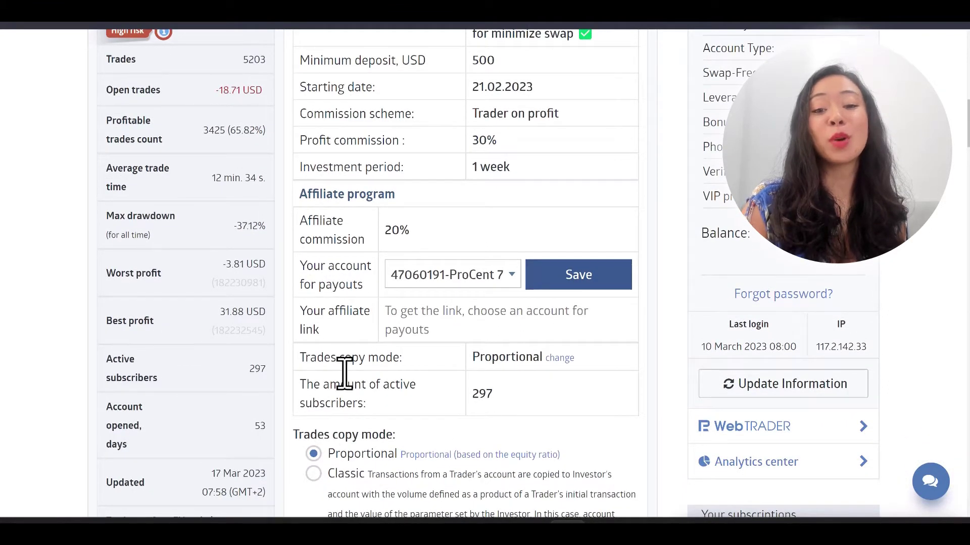
{"action": "scroll", "coordinate": [429, 406], "scroll_direction": "up", "scroll_amount": 1}
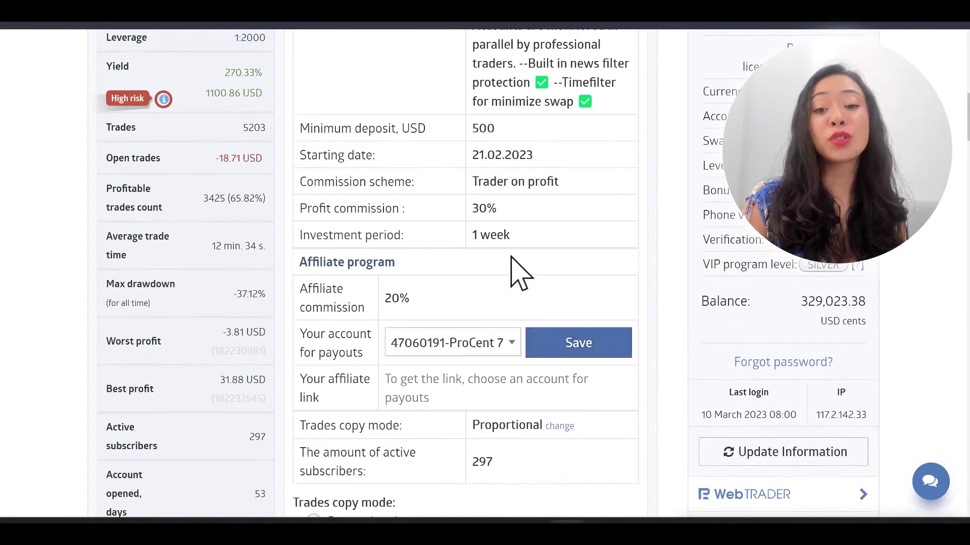
{"action": "scroll", "coordinate": [441, 367], "scroll_direction": "down", "scroll_amount": 2}
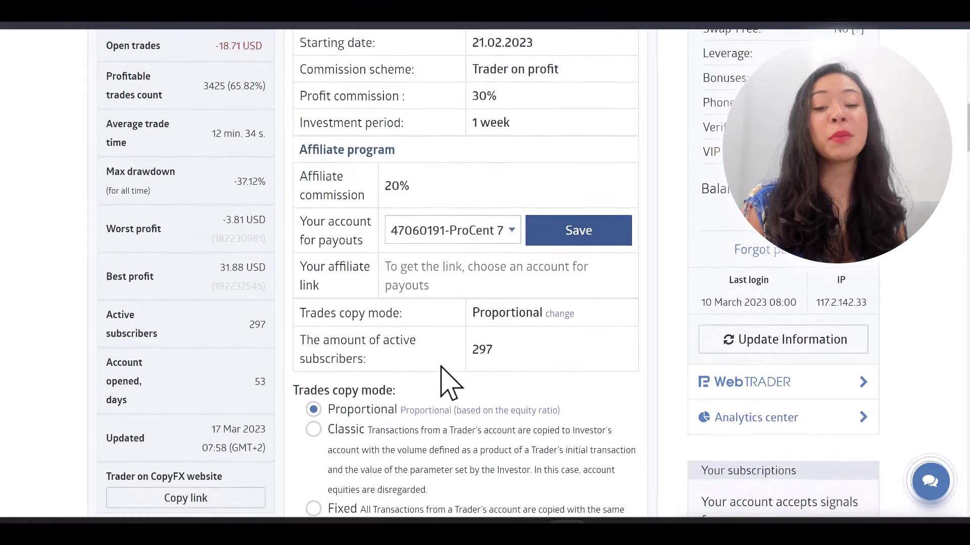
{"action": "scroll", "coordinate": [447, 382], "scroll_direction": "down", "scroll_amount": 4}
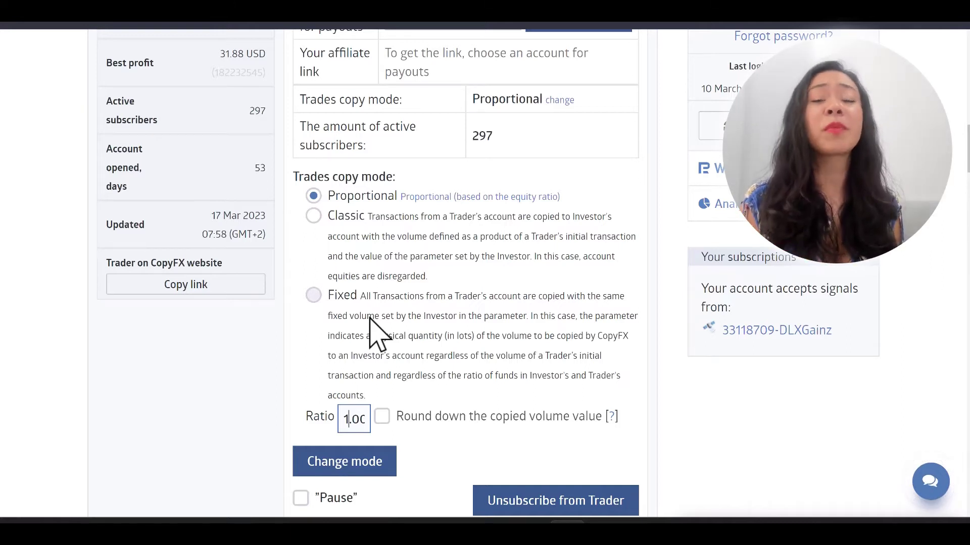
Step: Replace the 1 in the Ratio field with 2 so it reads 2.0
{"action": "scroll", "coordinate": [371, 318], "scroll_direction": "down", "scroll_amount": 1}
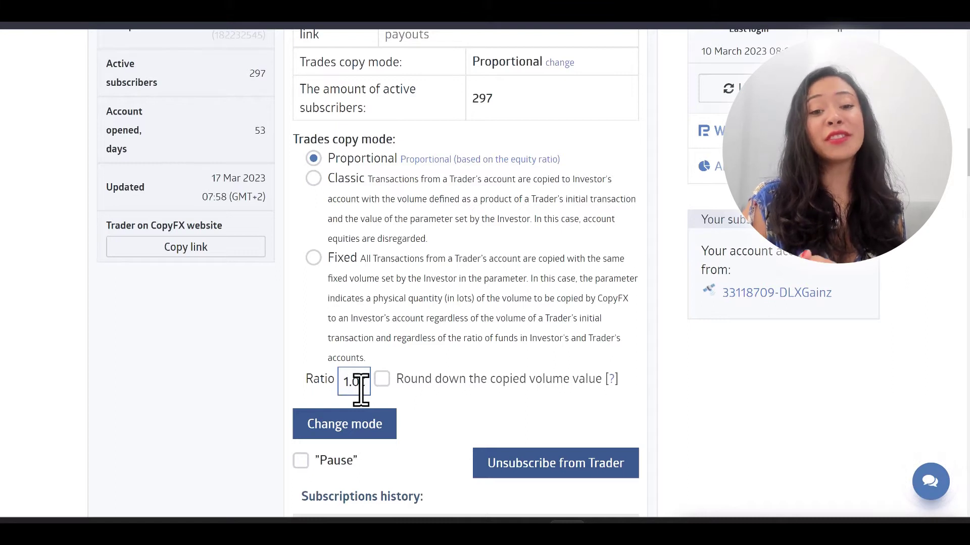
{"action": "key", "text": "BackSpace"}
{"action": "type", "text": "2"}
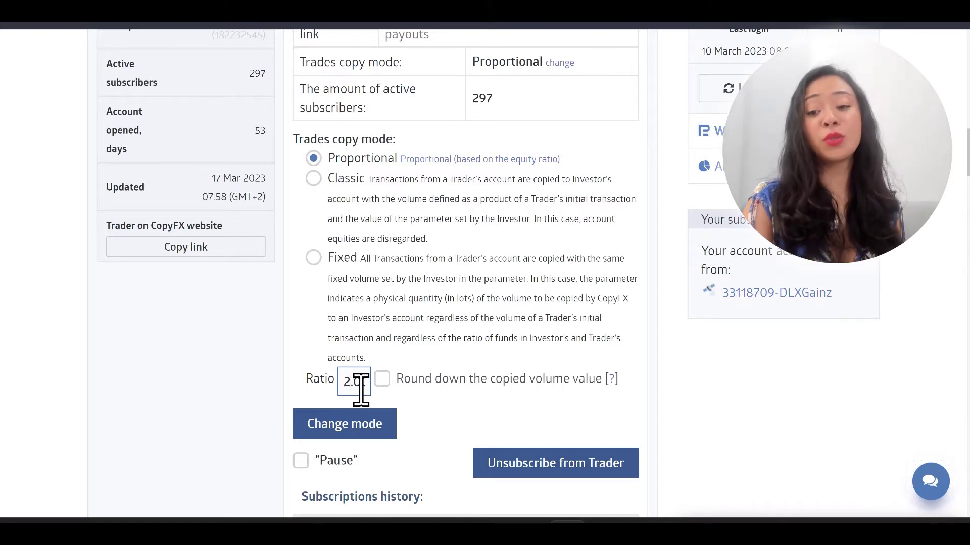